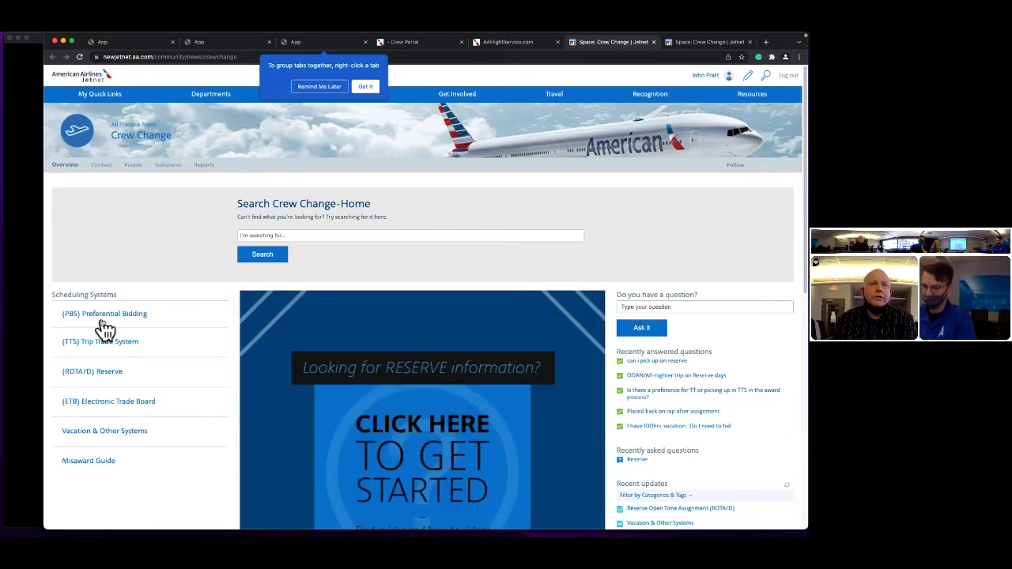
Open the Full PBS Guide from the Preferential Bidding section of the Crew Change site
{"action": "left_click", "coordinate": [104, 320]}
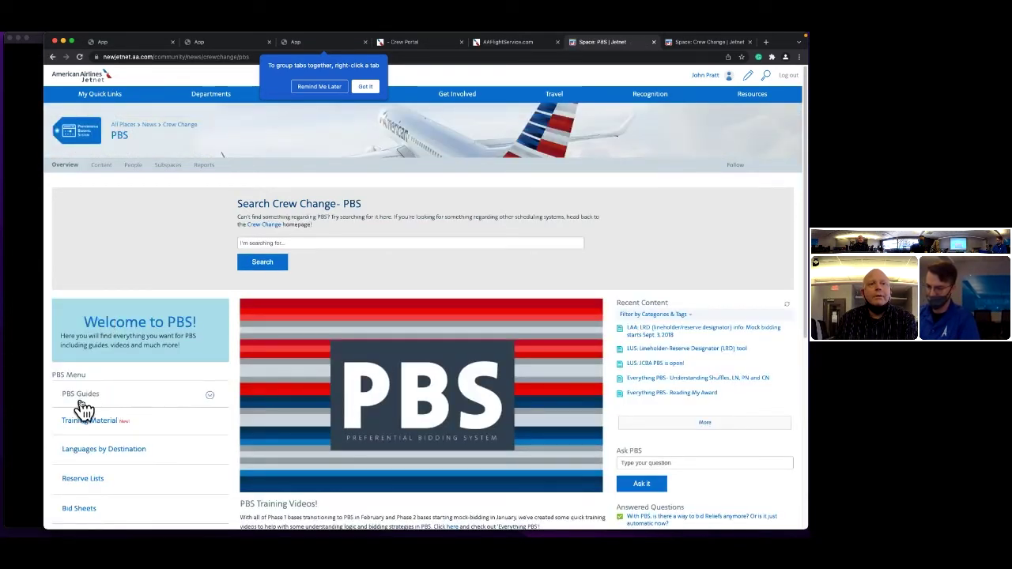
{"action": "left_click", "coordinate": [73, 398]}
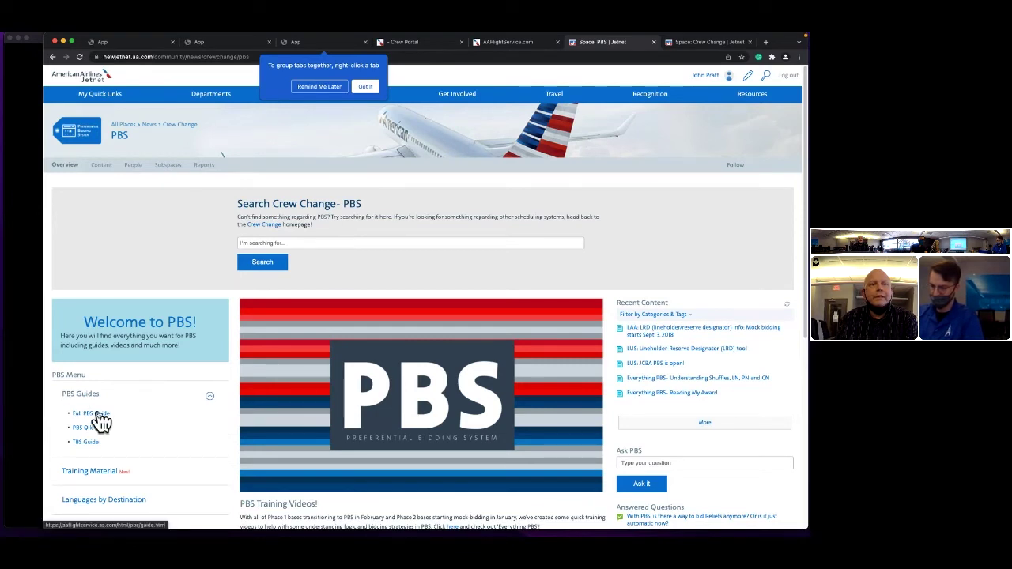
{"action": "left_click", "coordinate": [97, 415]}
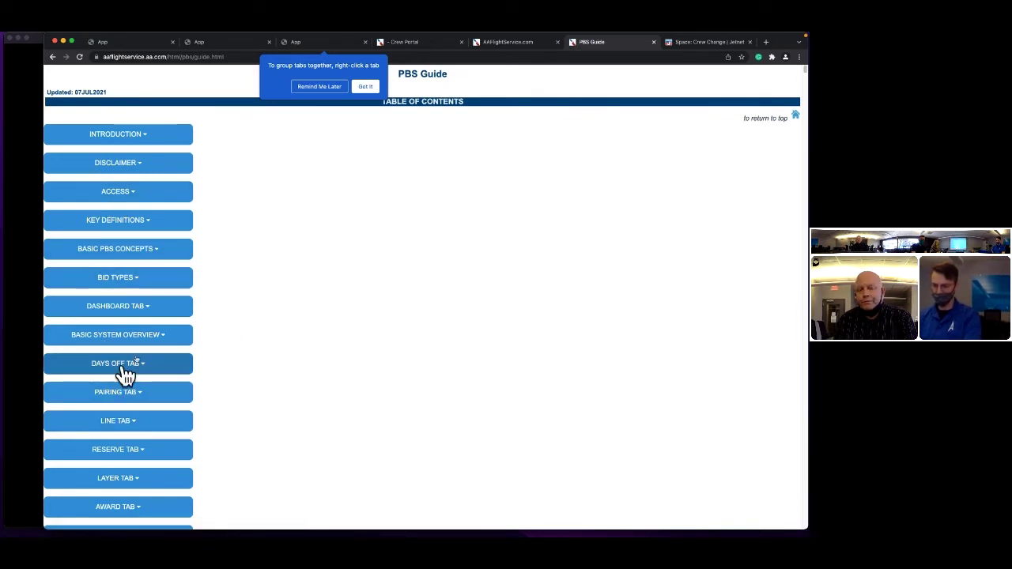
Go to the Bidding Reserve Days Off topic within the guide's Reserve Tab chapter
{"action": "left_click", "coordinate": [120, 452]}
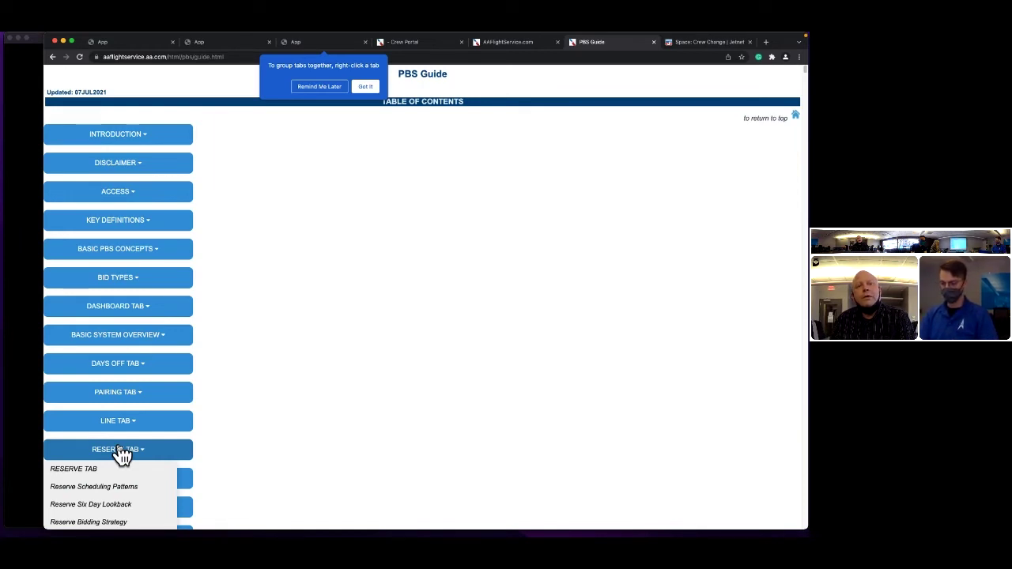
{"action": "scroll", "coordinate": [121, 455], "scroll_direction": "down", "scroll_amount": 1}
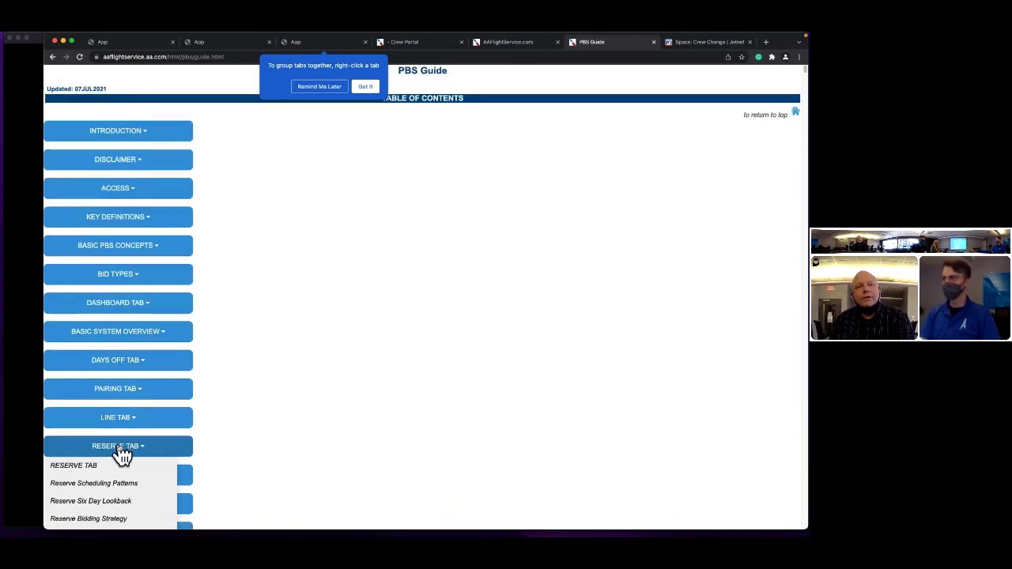
{"action": "scroll", "coordinate": [121, 455], "scroll_direction": "down", "scroll_amount": 5}
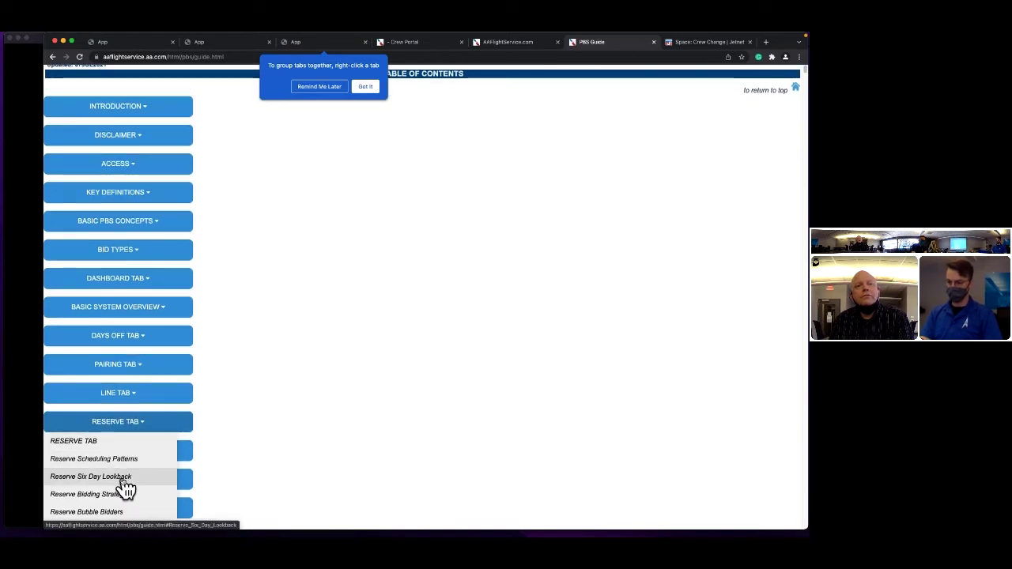
{"action": "scroll", "coordinate": [118, 510], "scroll_direction": "down", "scroll_amount": 1}
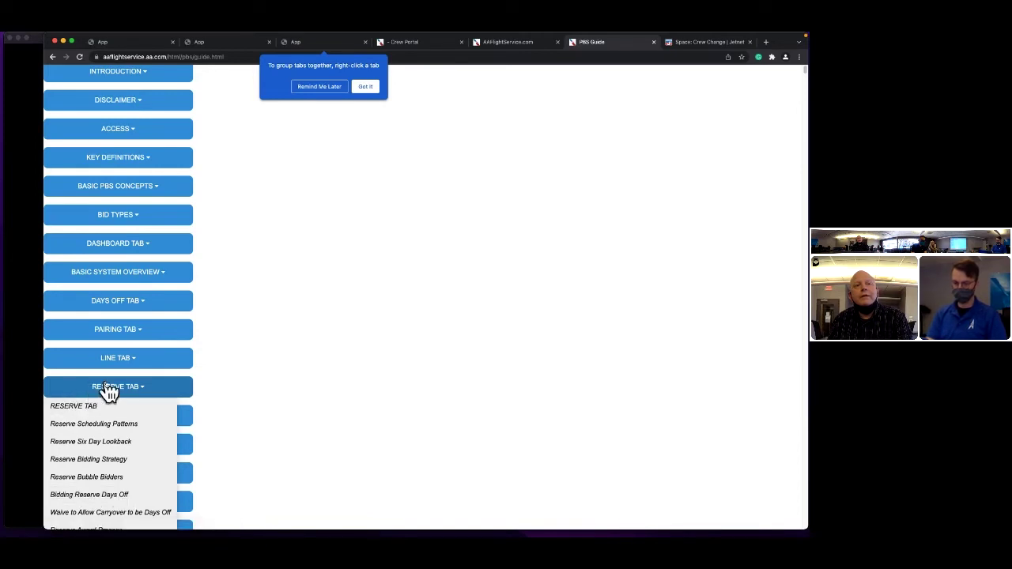
{"action": "left_click", "coordinate": [103, 496]}
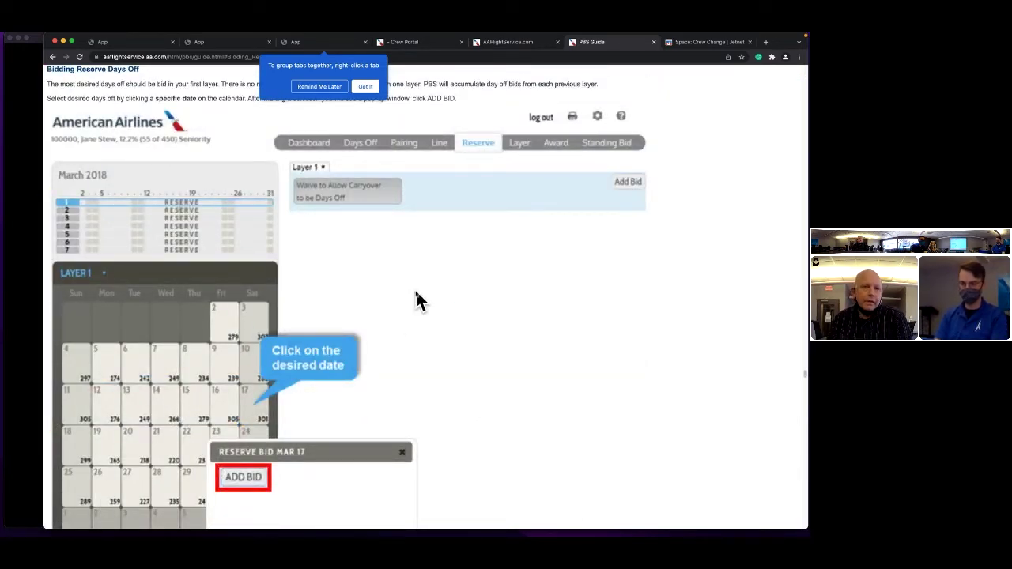
Examine the reserve bid examples, the carryover waiver illustration and the Reserve Awards proration chart for 30 and 31 day months
{"action": "scroll", "coordinate": [417, 299], "scroll_direction": "down", "scroll_amount": 5}
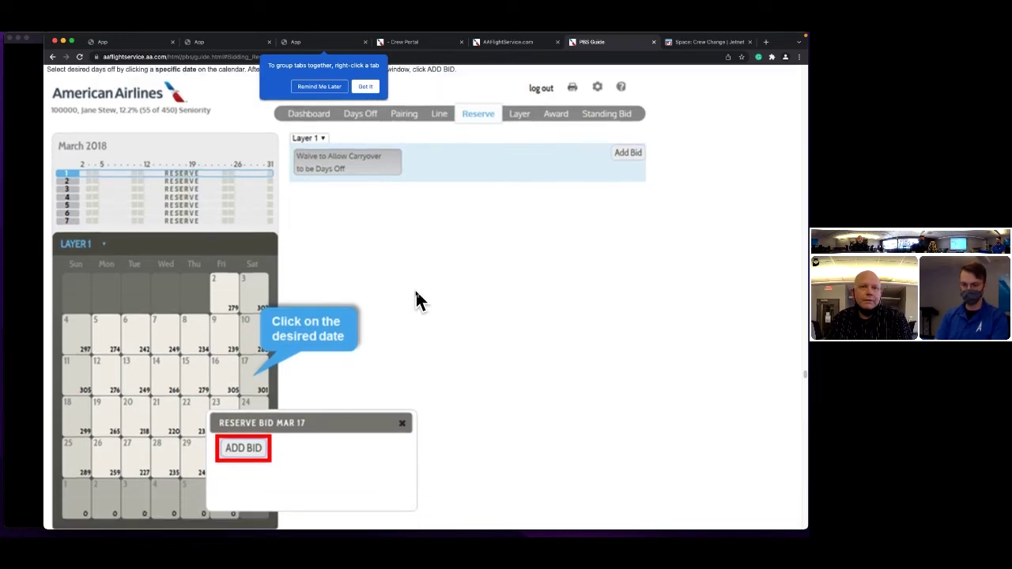
{"action": "scroll", "coordinate": [419, 300], "scroll_direction": "down", "scroll_amount": 8}
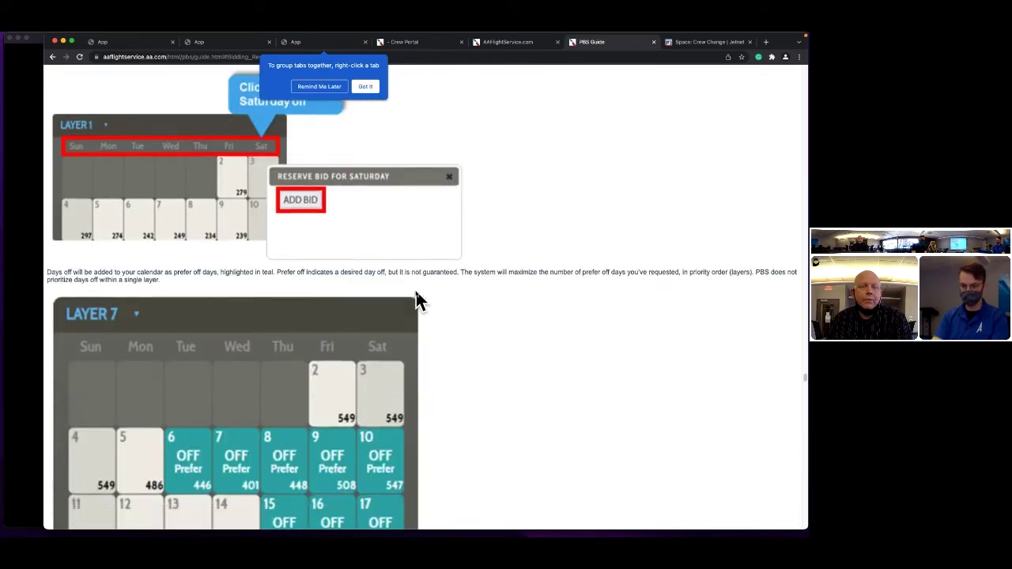
{"action": "scroll", "coordinate": [417, 300], "scroll_direction": "down", "scroll_amount": 15}
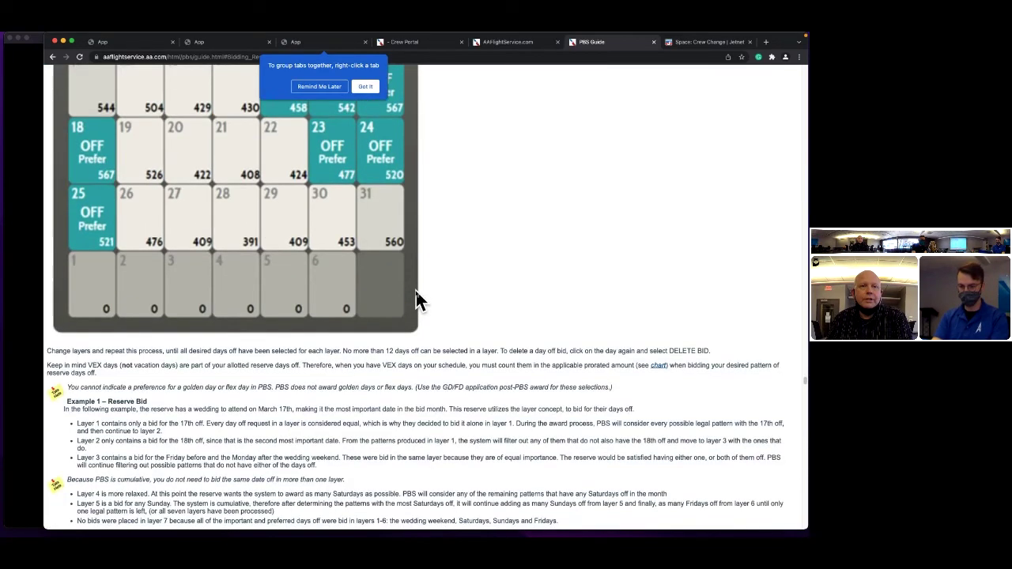
{"action": "scroll", "coordinate": [417, 299], "scroll_direction": "down", "scroll_amount": 12}
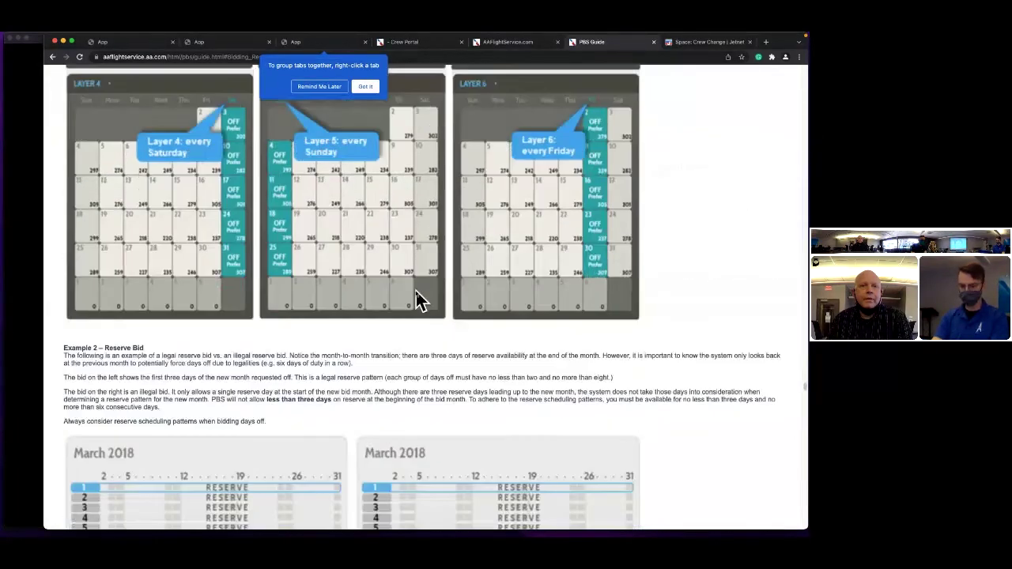
{"action": "scroll", "coordinate": [417, 300], "scroll_direction": "down", "scroll_amount": 20}
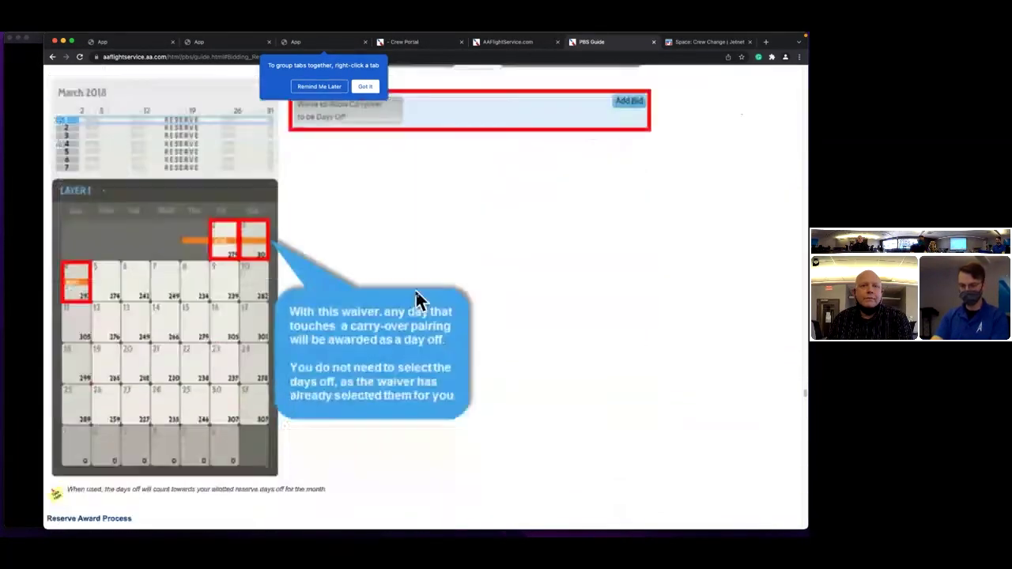
{"action": "scroll", "coordinate": [418, 300], "scroll_direction": "down", "scroll_amount": 5}
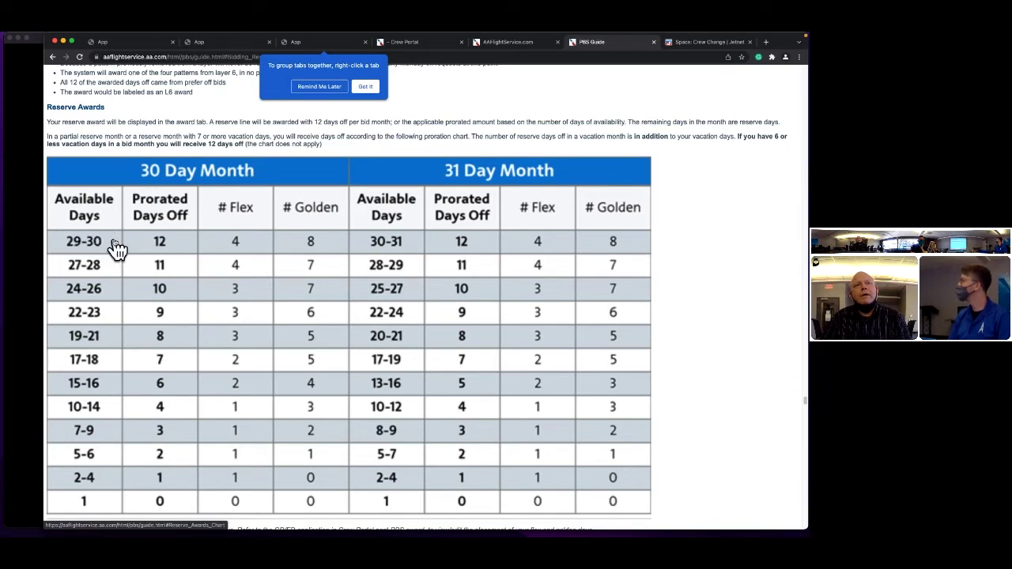
{"action": "scroll", "coordinate": [126, 241], "scroll_direction": "down", "scroll_amount": 1}
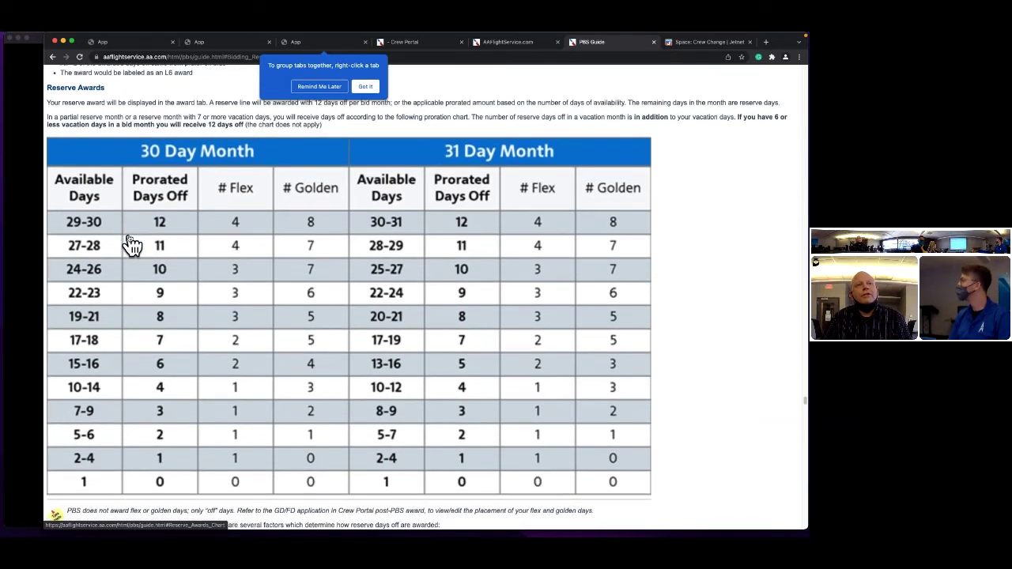
{"action": "scroll", "coordinate": [133, 247], "scroll_direction": "down", "scroll_amount": 1}
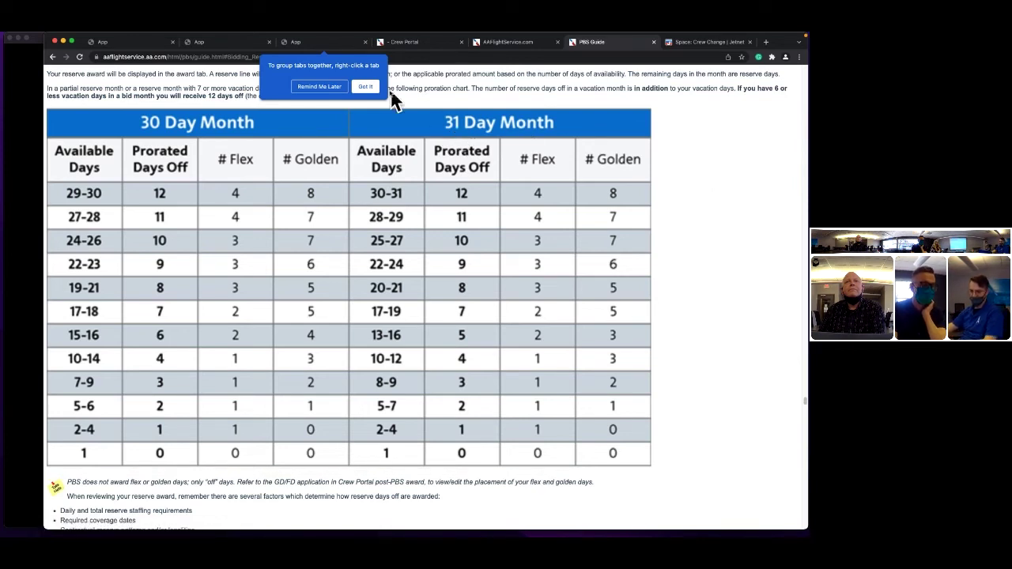
Dismiss the browser's tab-grouping tip covering the guide page
{"action": "left_click", "coordinate": [365, 86]}
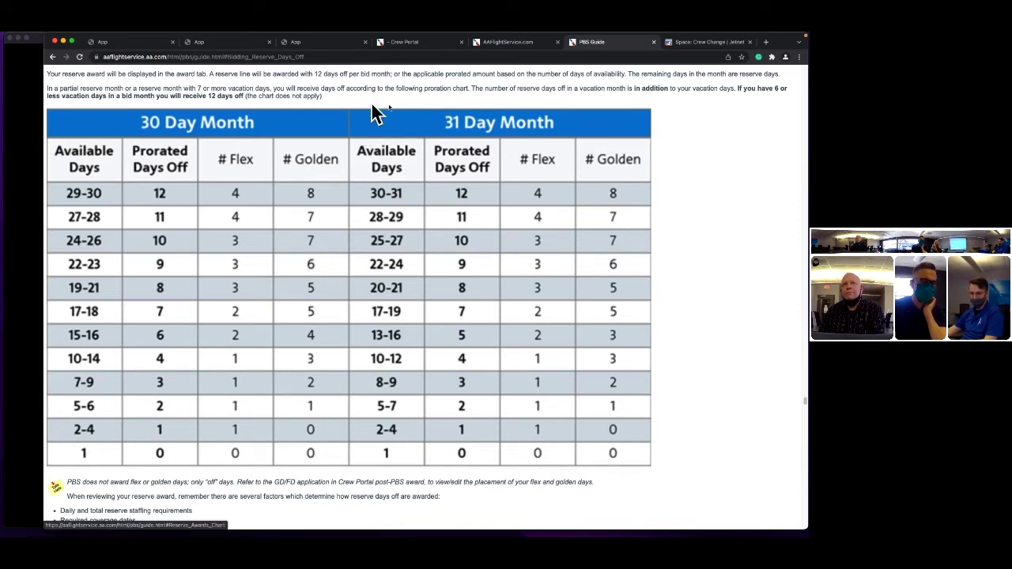
{"action": "right_click", "coordinate": [682, 155]}
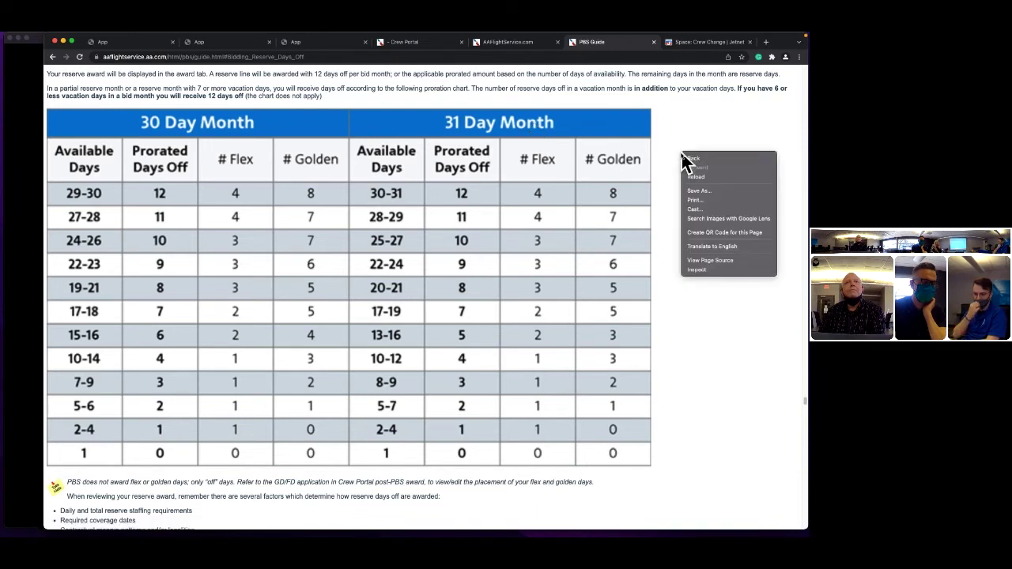
{"action": "left_click", "coordinate": [662, 175]}
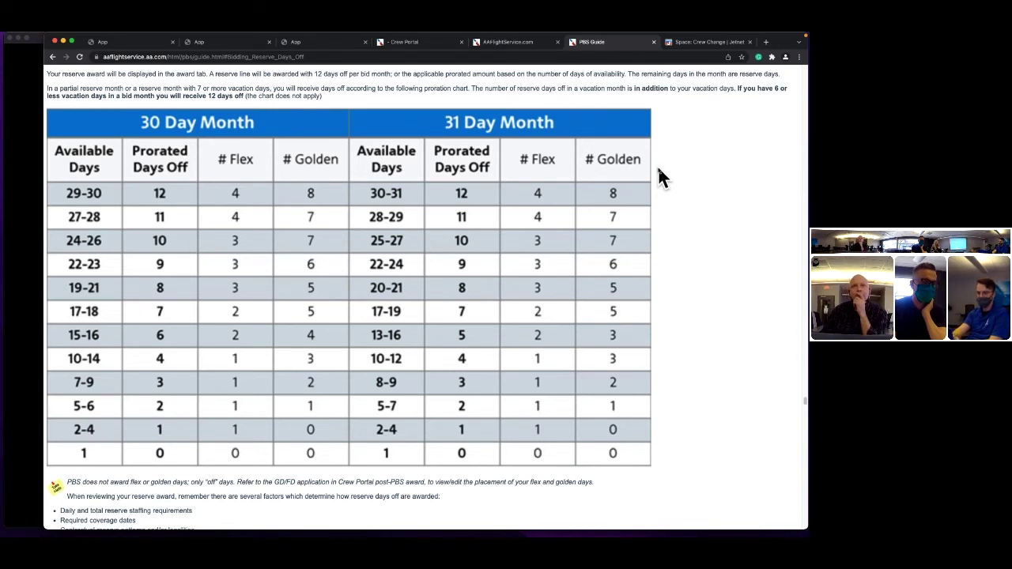
Switch to Crew Portal and display the February 2022 schedule
{"action": "left_click", "coordinate": [402, 47]}
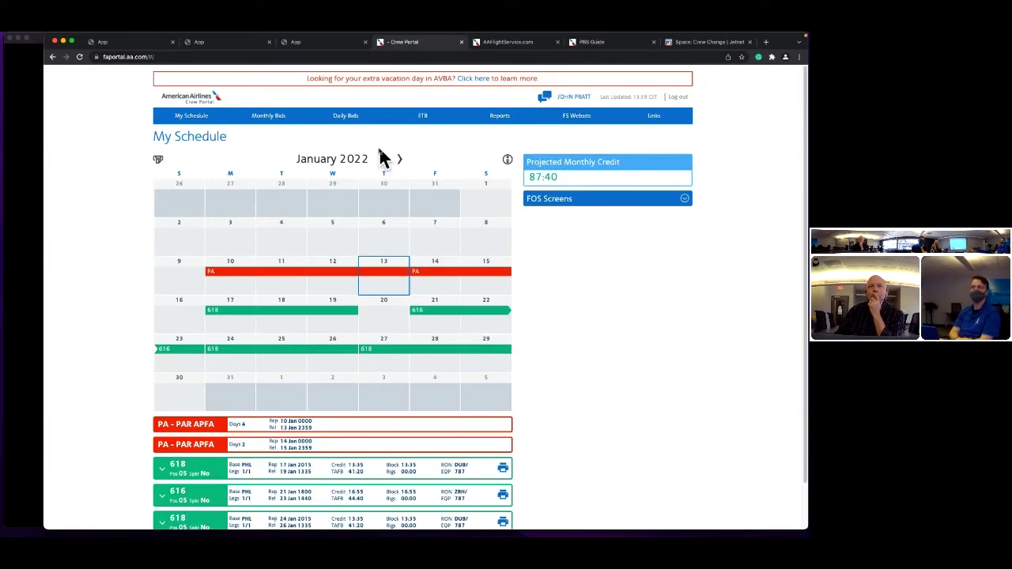
{"action": "left_click", "coordinate": [402, 163]}
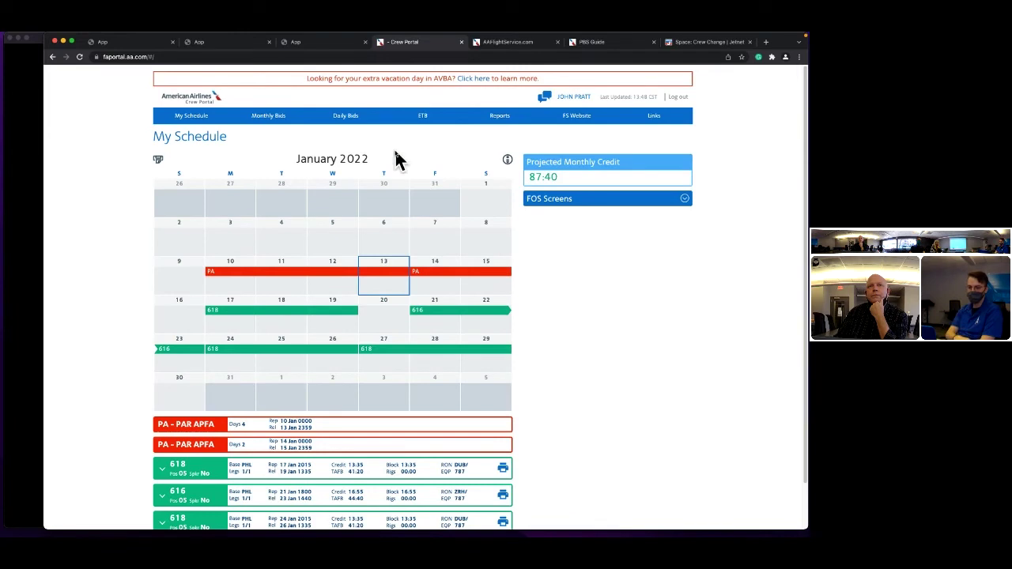
{"action": "left_click", "coordinate": [401, 160]}
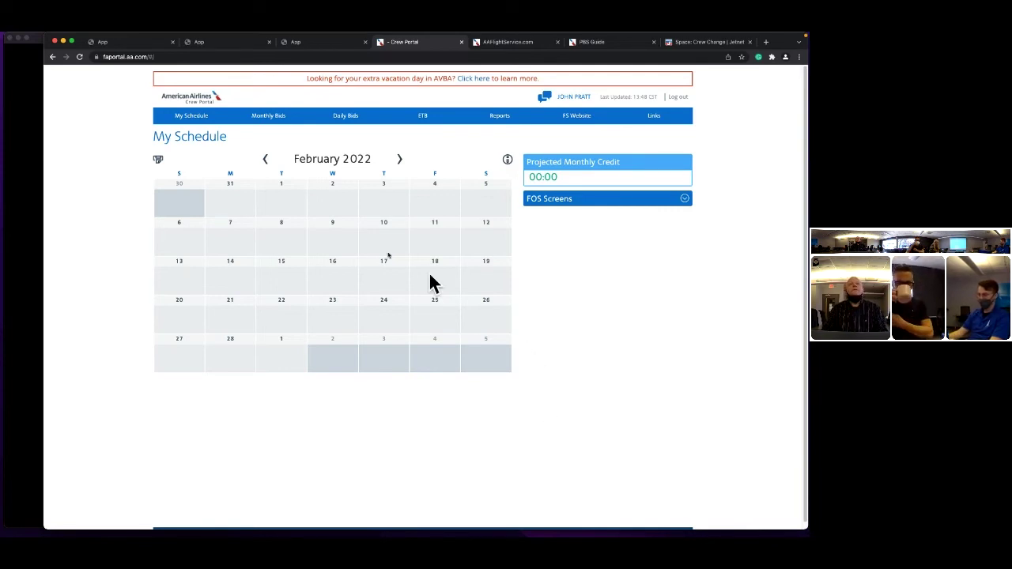
Open the PBS bidding application from Crew Portal's monthly bids and show the Reserve bids for Layer 1
{"action": "left_click", "coordinate": [270, 120]}
{"action": "left_click", "coordinate": [235, 134]}
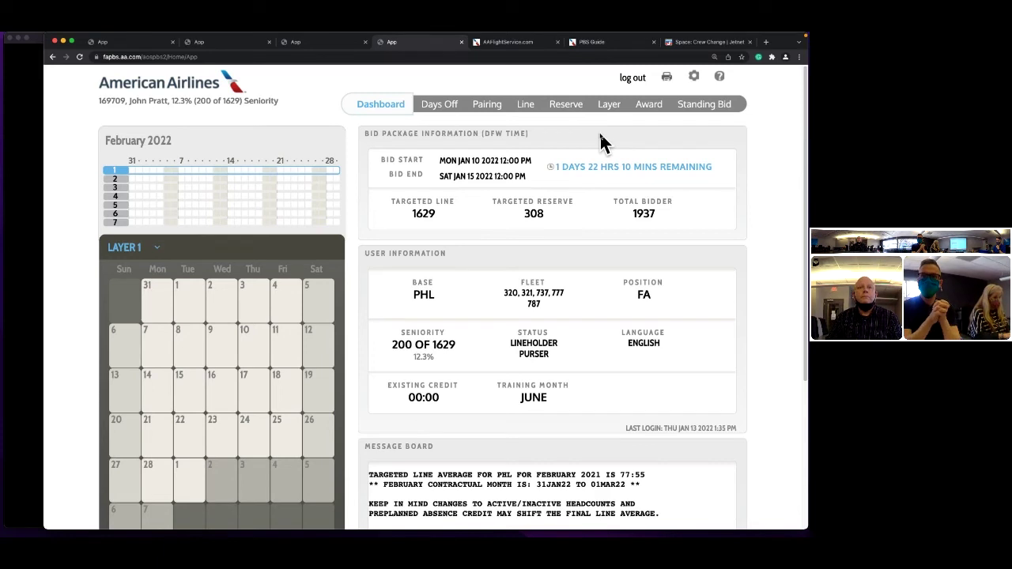
{"action": "left_click", "coordinate": [566, 104]}
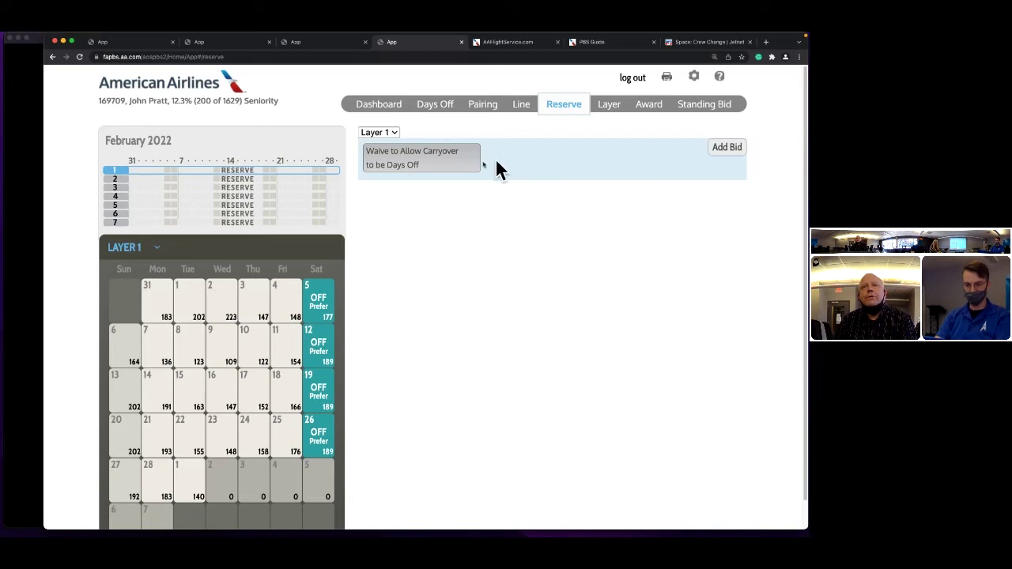
Demonstrate adding and deleting the Waive to Allow Carryover to be Days Off bid in Layer 1, leaving it added
{"action": "left_click", "coordinate": [728, 148]}
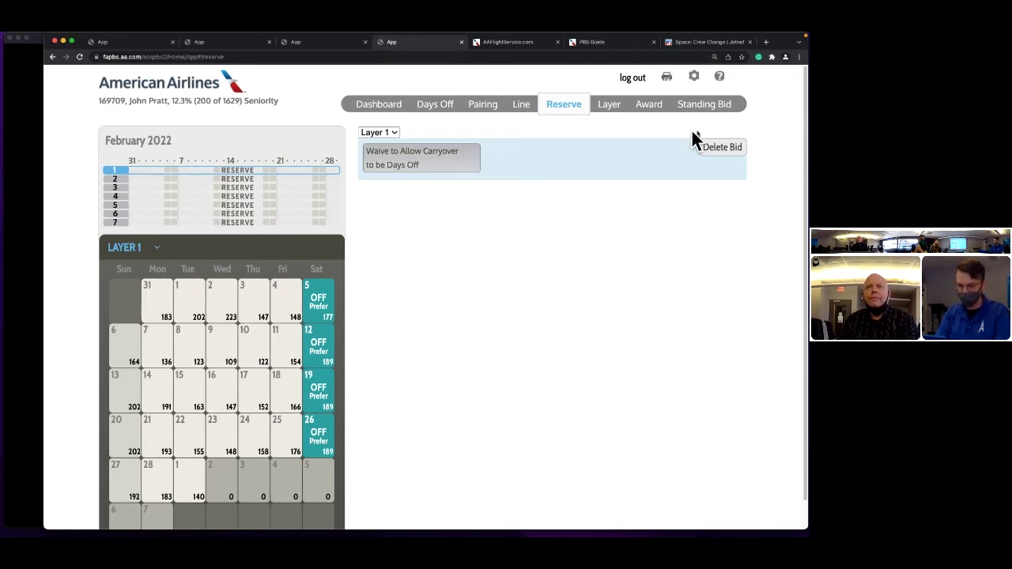
{"action": "left_click", "coordinate": [730, 148]}
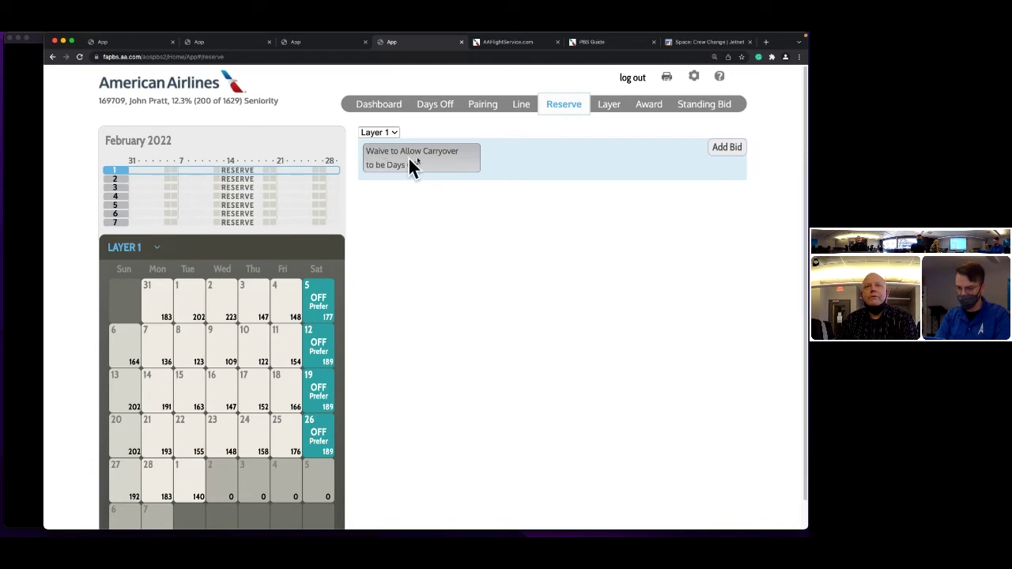
{"action": "left_click", "coordinate": [728, 147]}
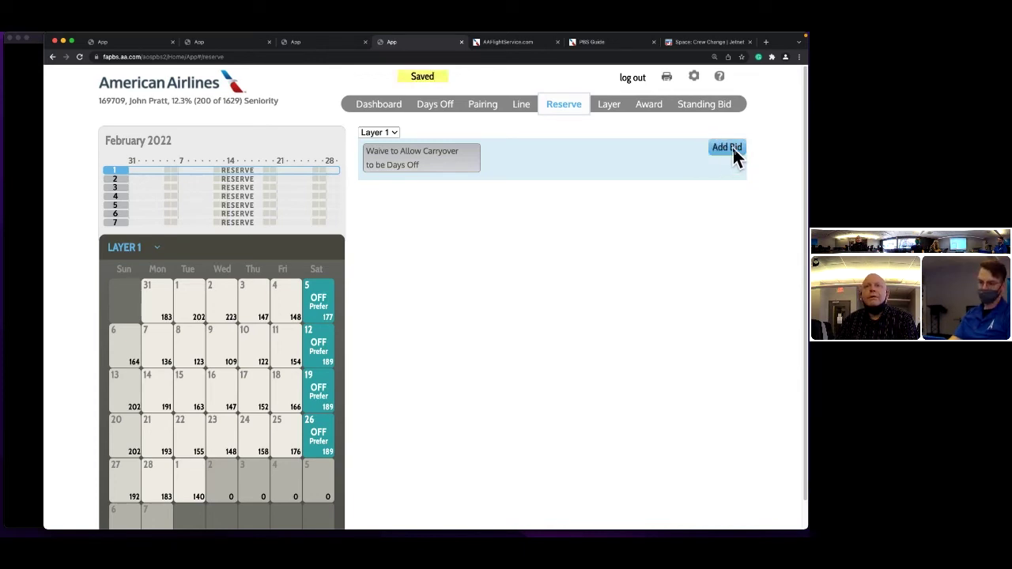
{"action": "left_click", "coordinate": [733, 148]}
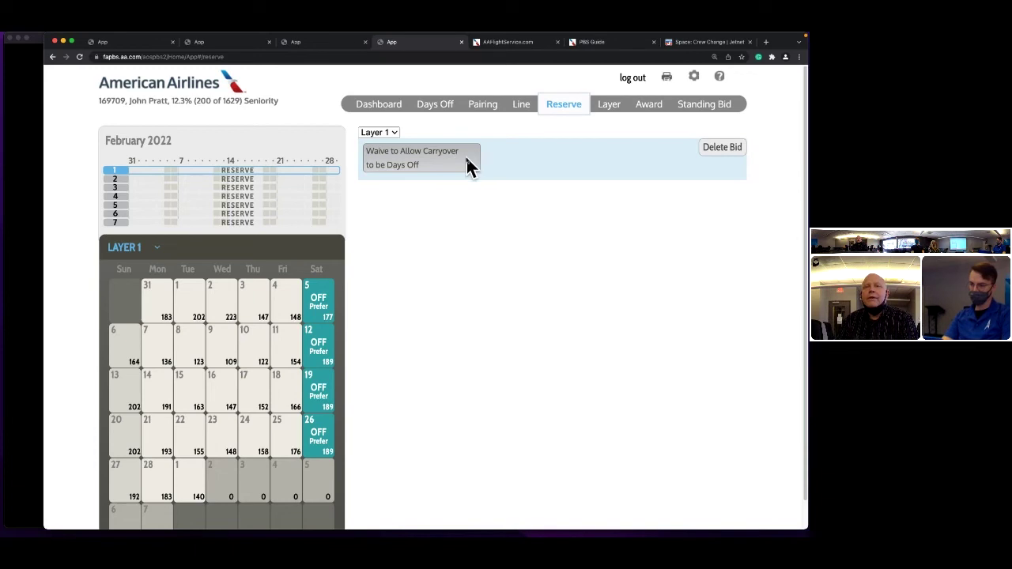
{"action": "left_click", "coordinate": [731, 157]}
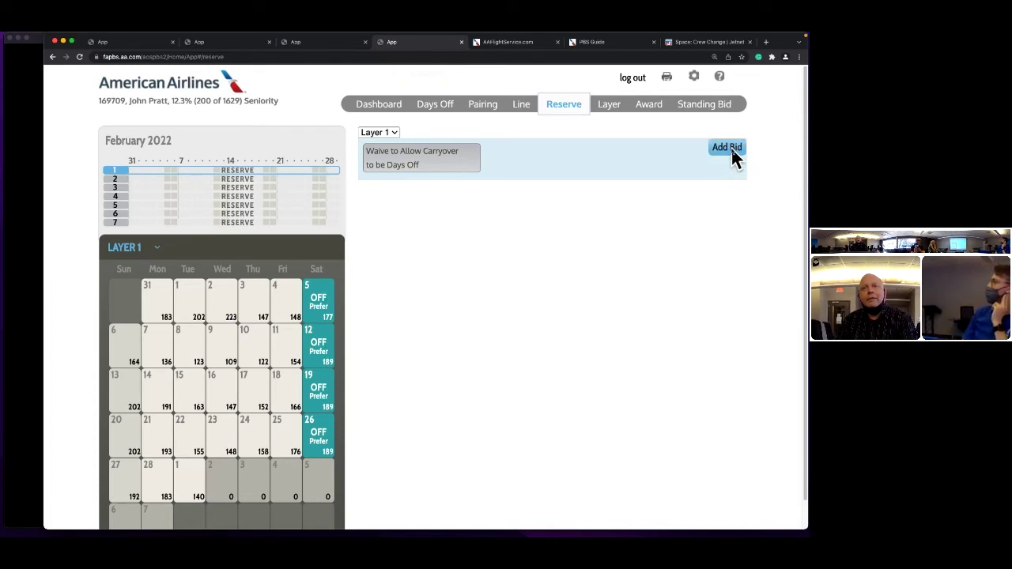
{"action": "left_click", "coordinate": [732, 152]}
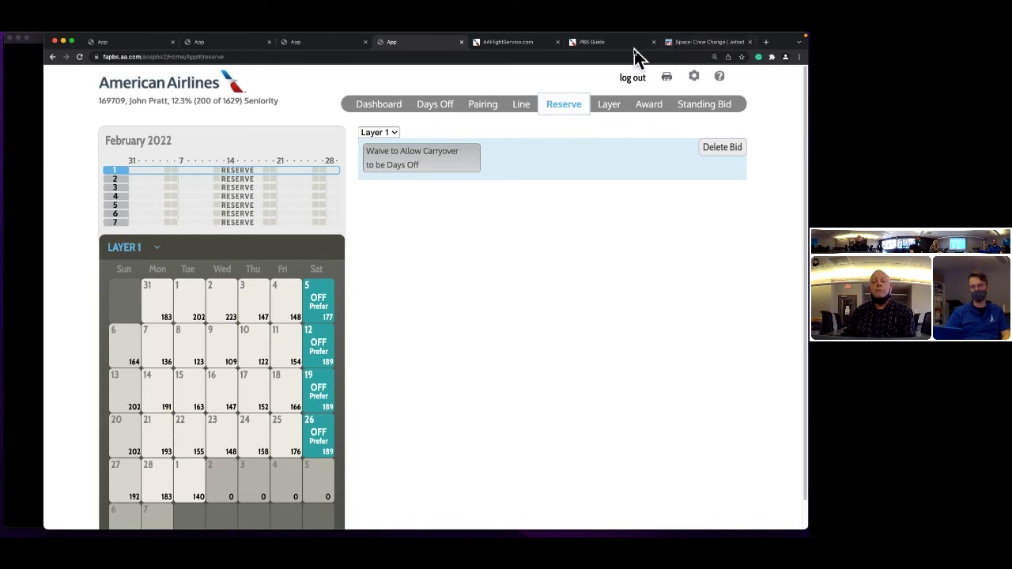
Switch back to the PBS Guide's Reserve Awards proration chart
{"action": "left_click", "coordinate": [593, 43]}
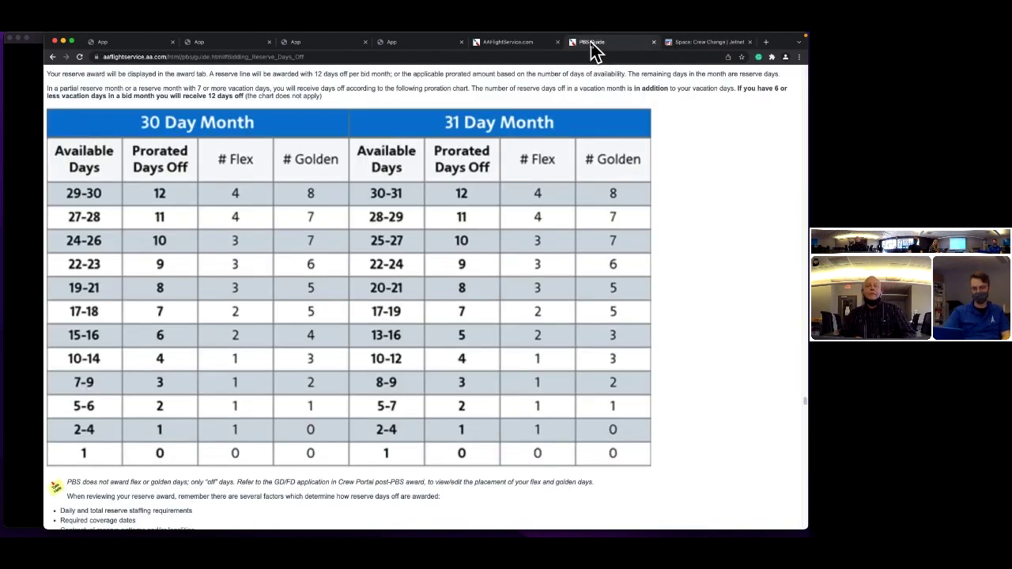